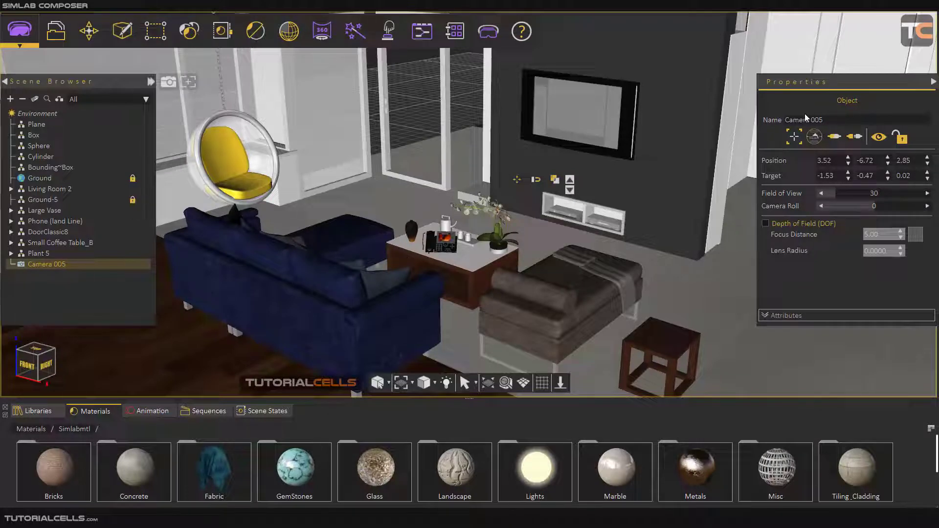
# Step: Inspect Camera 005 in the room from a view outside the camera, deselect it, and select it again
pyautogui.moveTo(824, 121); pyautogui.dragTo(783, 123)
pyautogui.scroll(-6, 443, 229)
pyautogui.moveTo(421, 235); pyautogui.dragTo(615, 256)
pyautogui.scroll(5, 609, 266)
pyautogui.scroll(1, 585, 266)
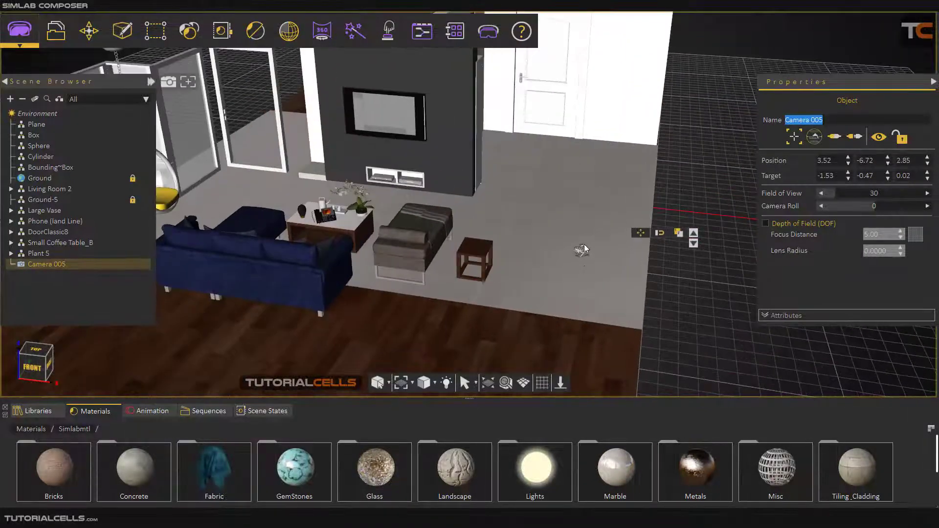
pyautogui.click(681, 270)
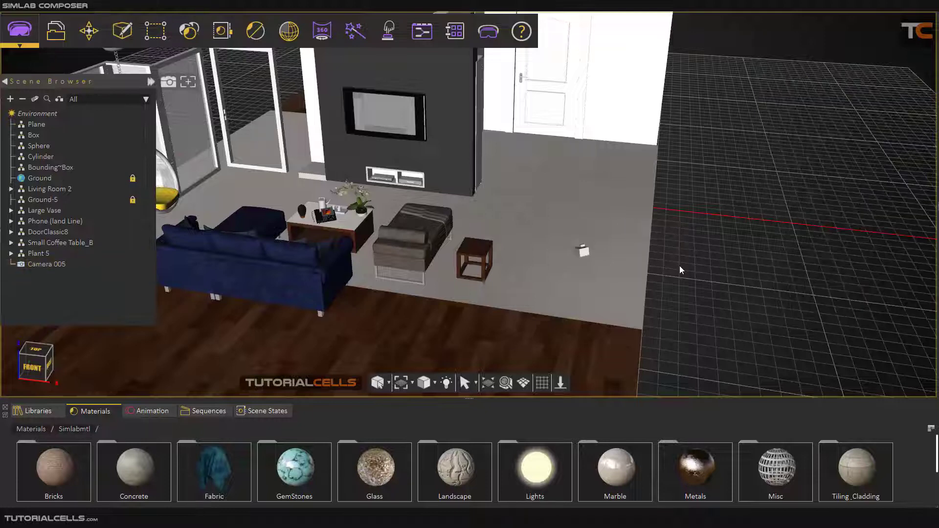
pyautogui.click(586, 253)
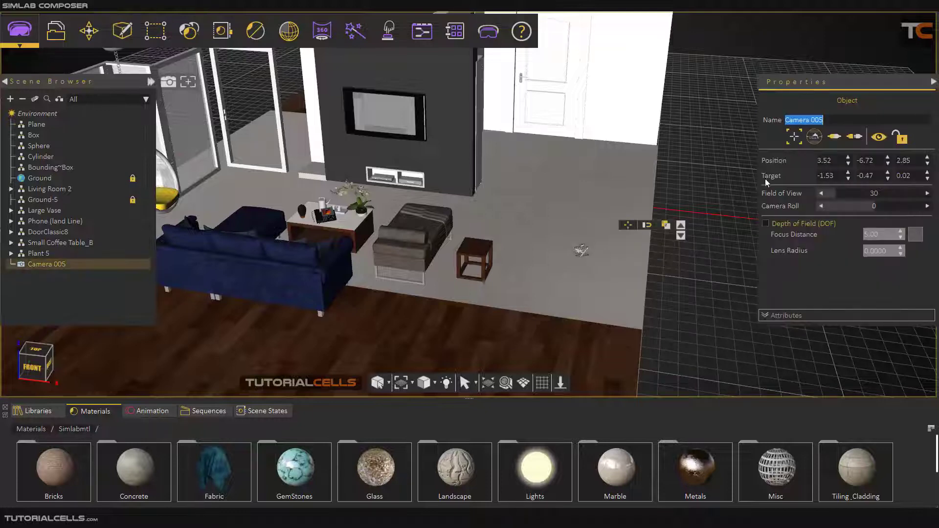
# Step: Connect the view to Camera 005 and reposition the camera around the sofa and coffee table
pyautogui.click(832, 142)
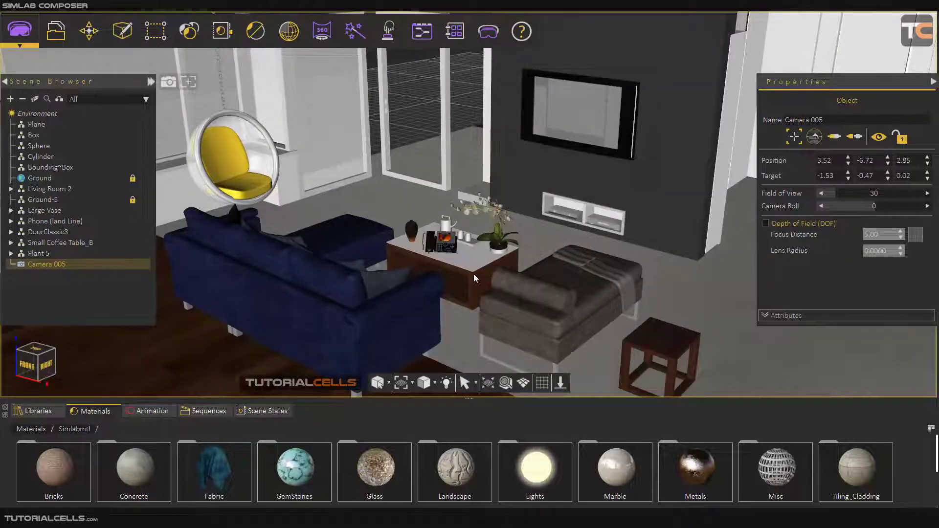
pyautogui.scroll(1, 474, 274)
pyautogui.scroll(-1, 473, 274)
pyautogui.moveTo(461, 269); pyautogui.dragTo(670, 256, button='middle')
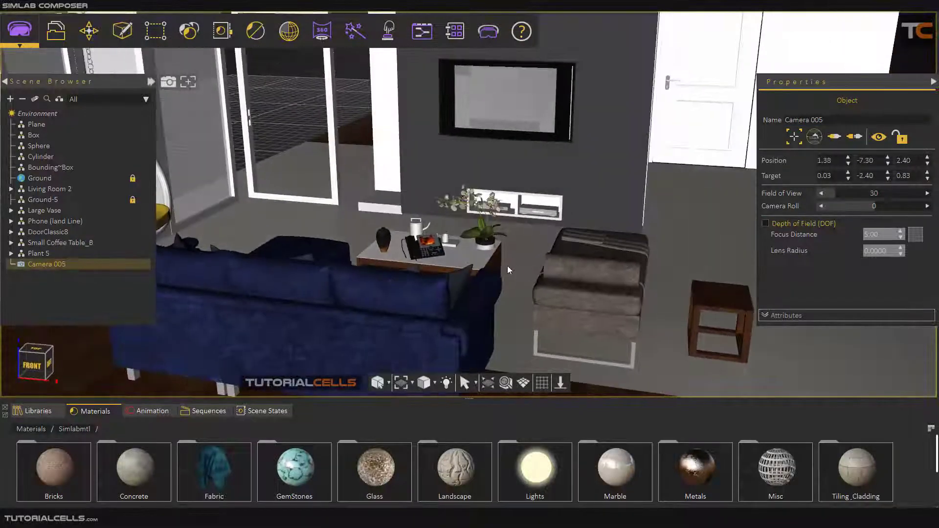
pyautogui.scroll(-3, 509, 270)
pyautogui.moveTo(538, 267); pyautogui.dragTo(332, 267, button='middle')
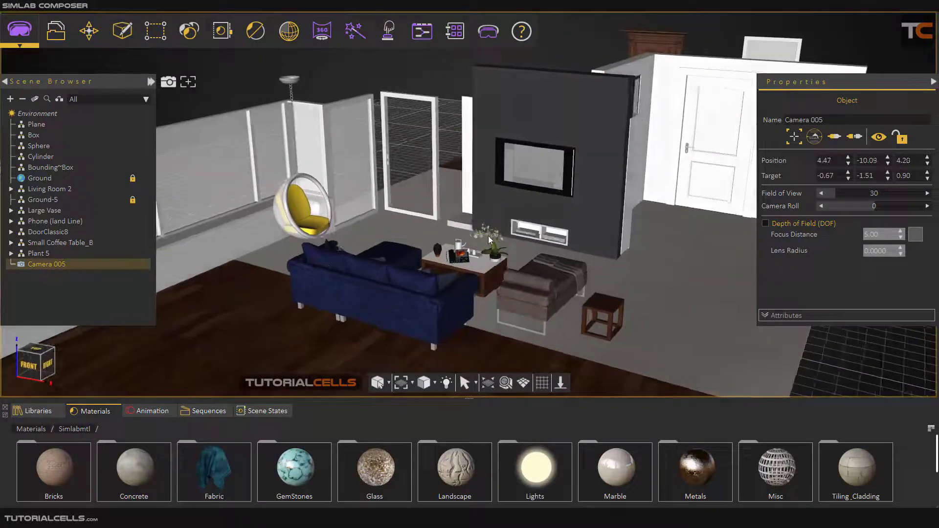
pyautogui.scroll(3, 491, 241)
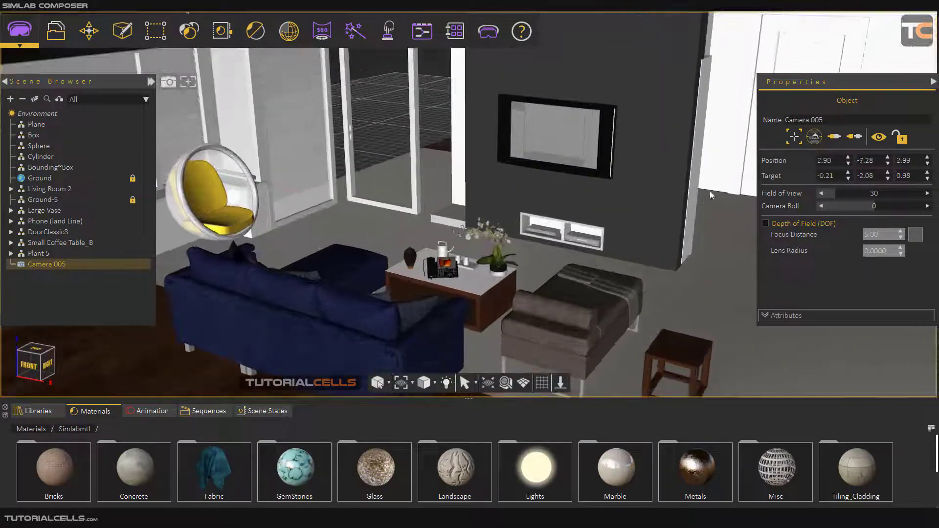
# Step: Disconnect the view from Camera 005, reconnect it, and move the camera closer and lower toward the coffee table
pyautogui.click(856, 139)
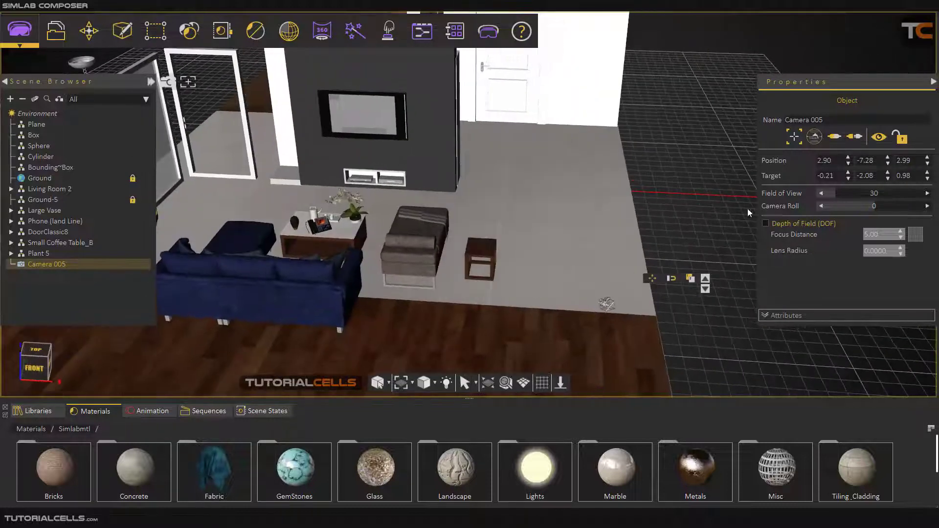
pyautogui.click(828, 139)
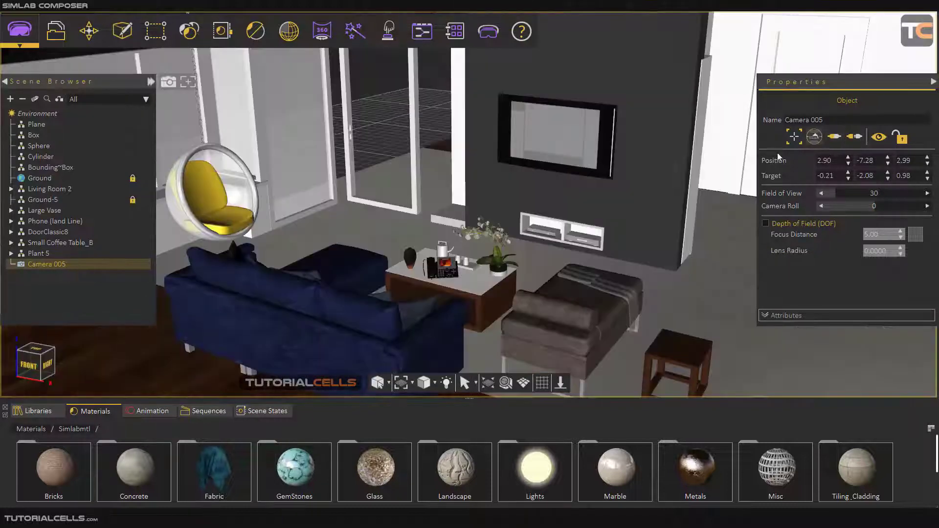
pyautogui.scroll(2, 524, 280)
pyautogui.moveTo(487, 286); pyautogui.dragTo(521, 261, button='middle')
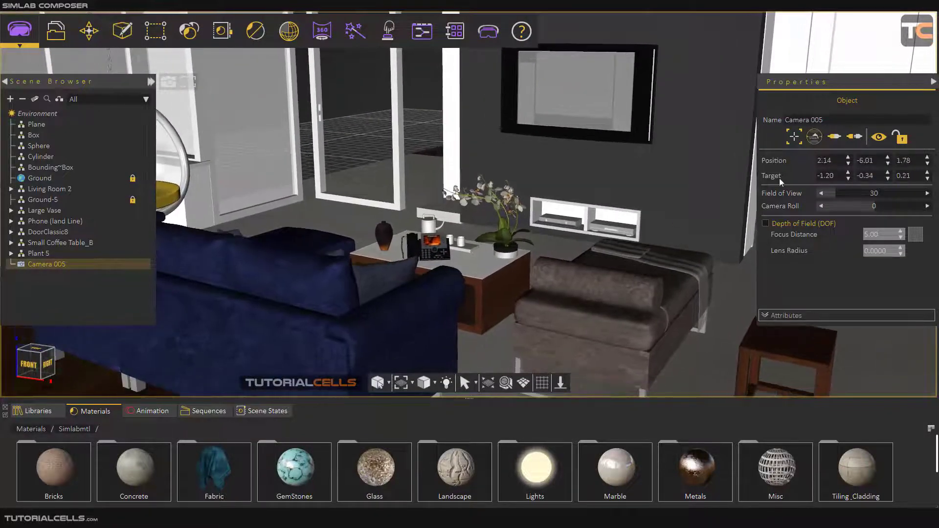
# Step: Lock Camera 005 and unlock it again
pyautogui.click(899, 137)
pyautogui.click(902, 139)
# Step: Set the camera target vertex on the items on the coffee table and orbit Camera 005 around it
pyautogui.click(795, 138)
pyautogui.click(465, 249)
pyautogui.moveTo(444, 270); pyautogui.dragTo(466, 263, button='middle')
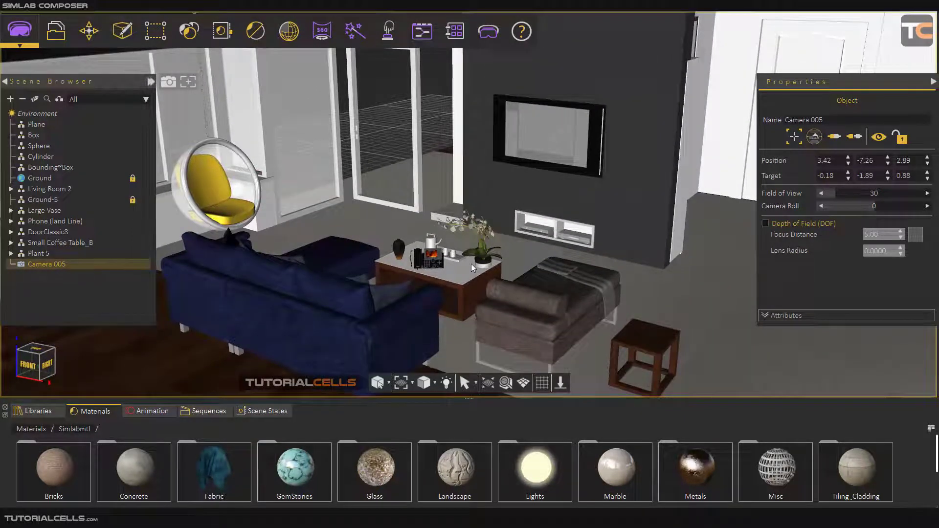
pyautogui.click(456, 278)
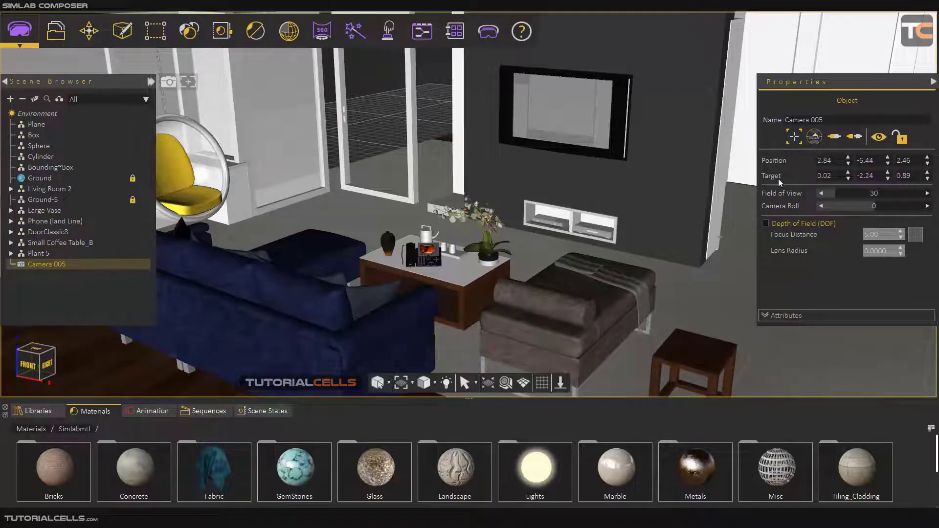
# Step: Set the camera target vertex on the dark vase on the coffee table and orbit Camera 005 to a higher angle
pyautogui.click(795, 137)
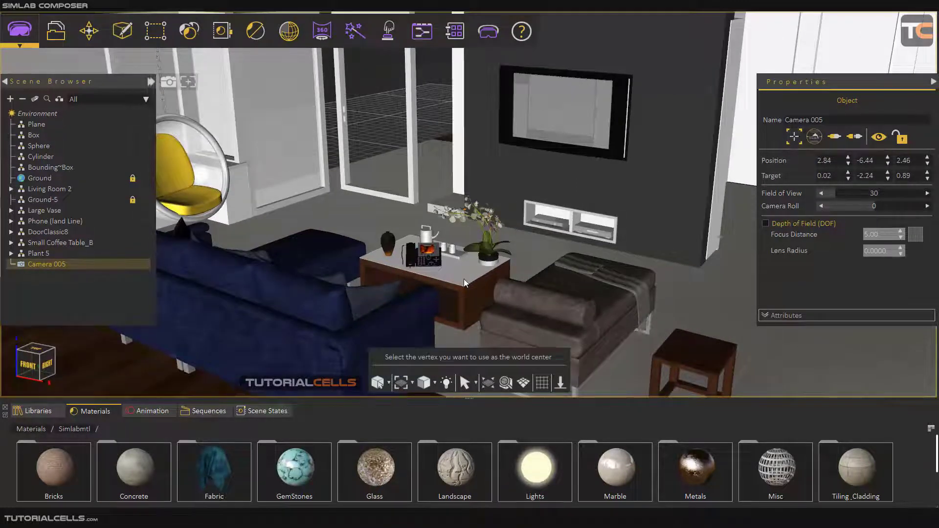
pyautogui.click(387, 242)
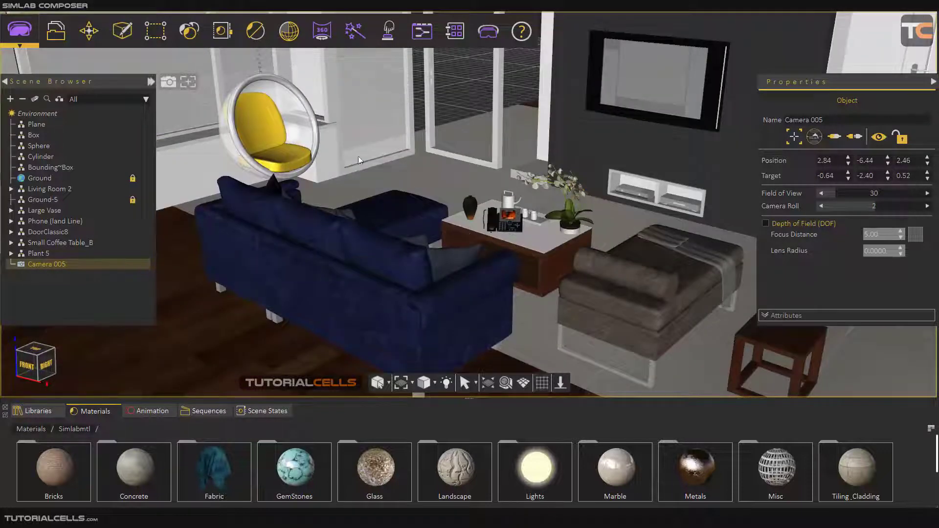
pyautogui.moveTo(524, 190); pyautogui.dragTo(589, 260, button='middle')
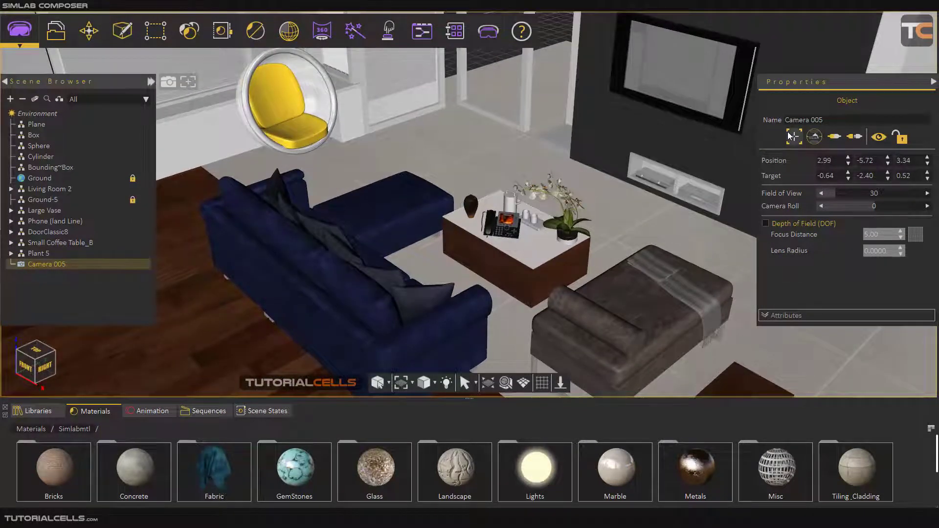
# Step: Pull Camera 005 back with upright navigation to frame the whole room from an elevated corner angle
pyautogui.click(814, 137)
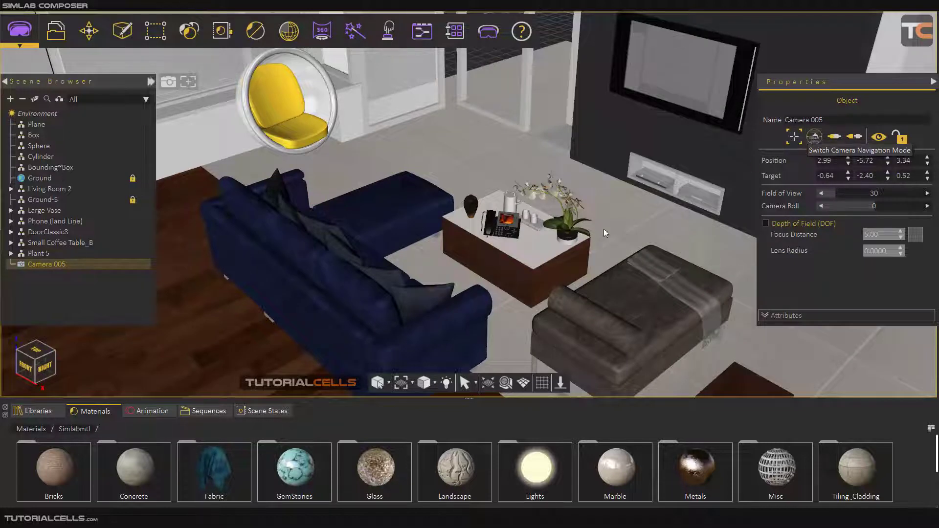
pyautogui.scroll(-5, 557, 257)
pyautogui.moveTo(561, 243); pyautogui.dragTo(451, 247, button='middle')
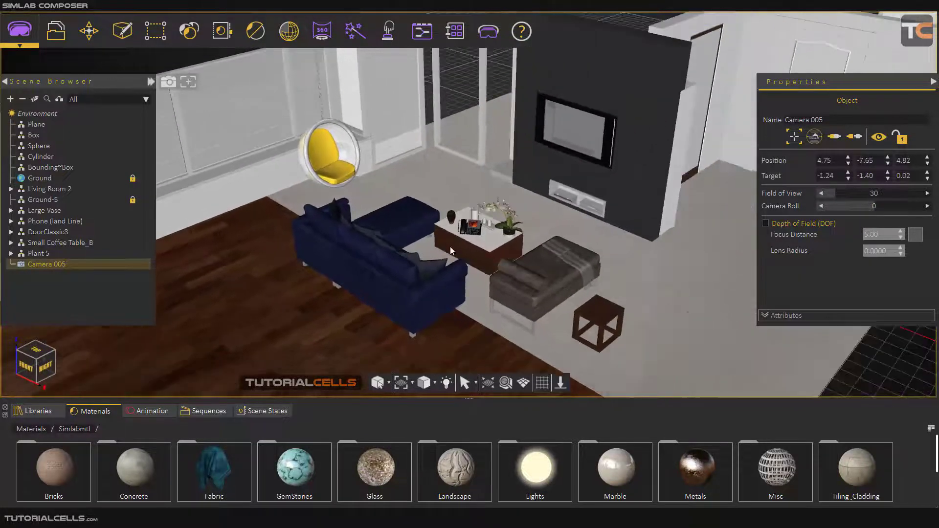
pyautogui.scroll(-4, 452, 246)
pyautogui.moveTo(509, 240); pyautogui.dragTo(536, 251, button='middle')
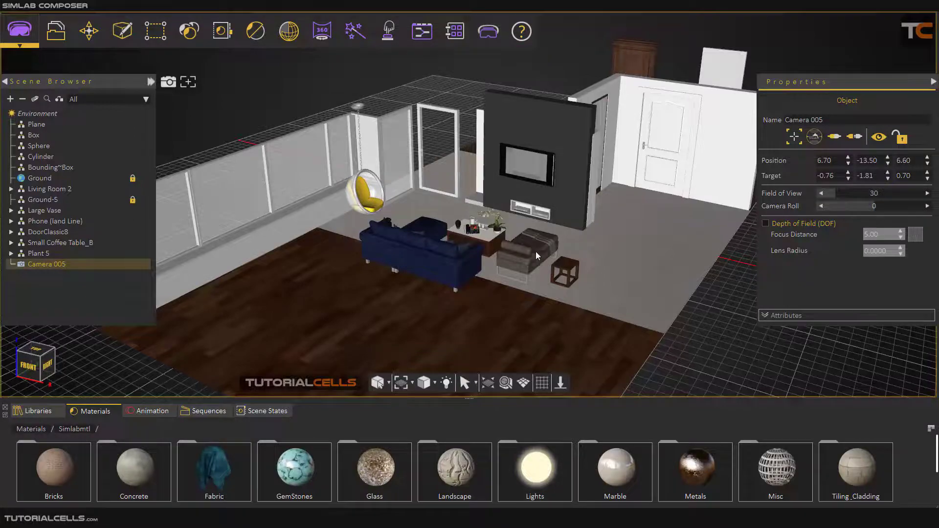
pyautogui.moveTo(535, 251); pyautogui.dragTo(718, 301, button='middle')
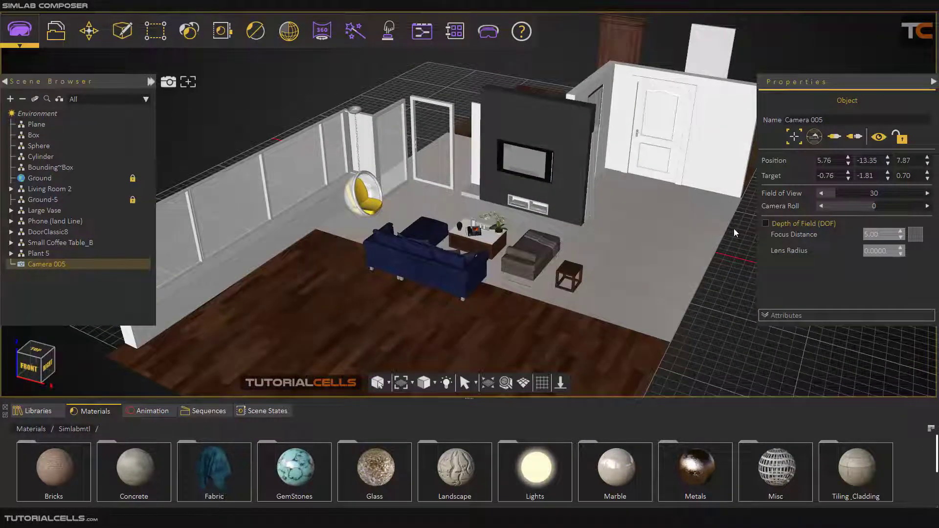
# Step: Switch the camera navigation mode to free rotation and tilt Camera 005 around the room
pyautogui.click(815, 137)
pyautogui.moveTo(627, 278); pyautogui.dragTo(356, 248, button='middle')
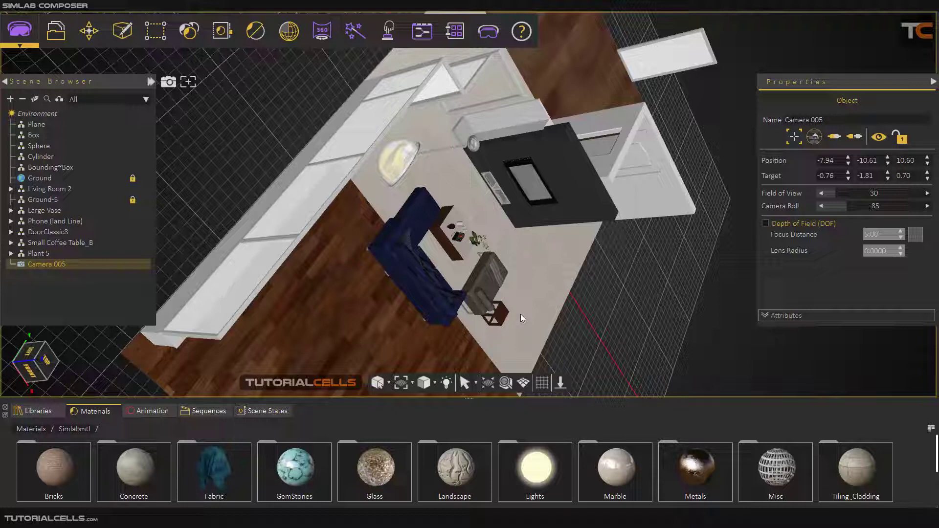
# Step: Level Camera 005 and move it in to a close front view of the vase, phone and orchid on the coffee table
pyautogui.moveTo(523, 322); pyautogui.dragTo(464, 230, button='middle')
pyautogui.scroll(10, 464, 230)
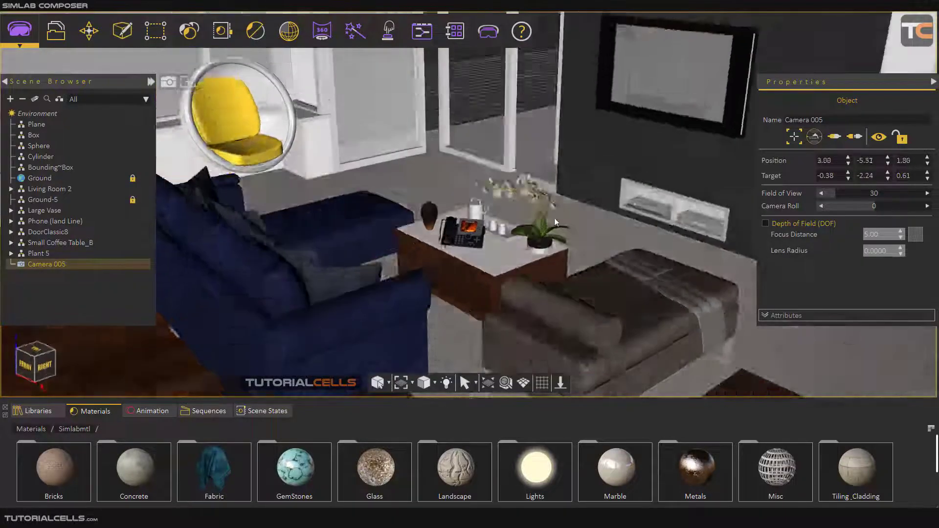
pyautogui.moveTo(555, 222); pyautogui.dragTo(541, 273, button='middle')
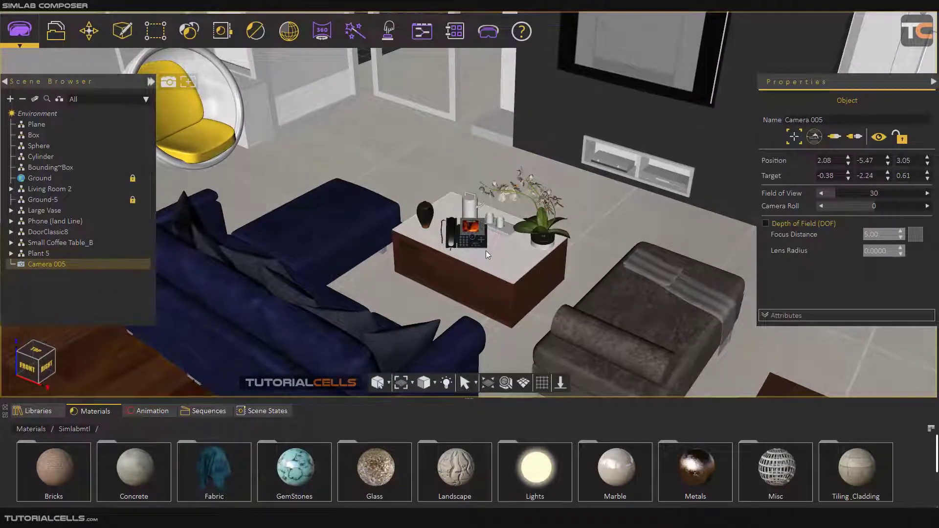
pyautogui.scroll(5, 486, 250)
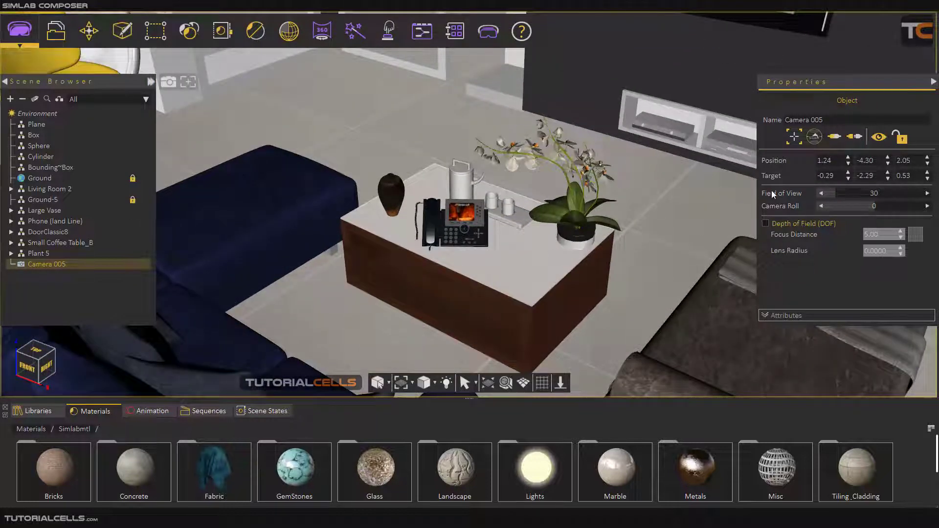
pyautogui.scroll(4, 465, 314)
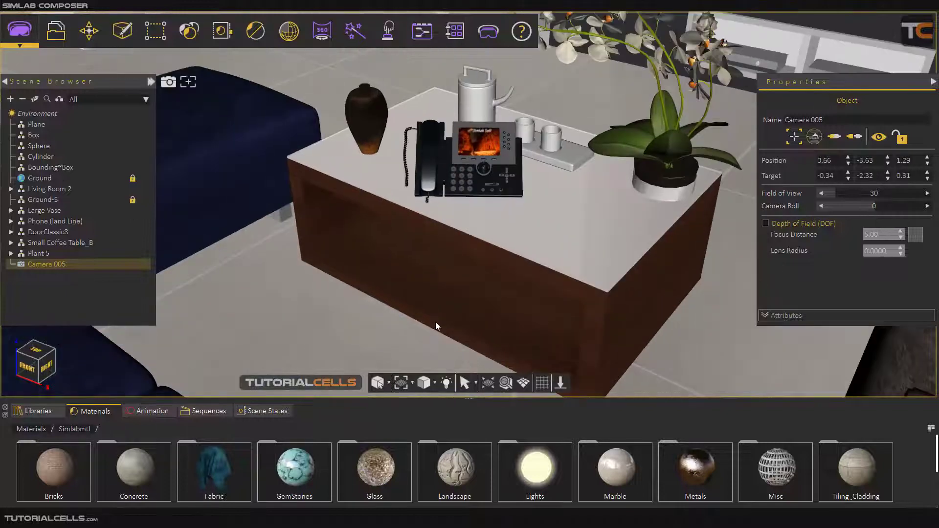
pyautogui.moveTo(553, 293); pyautogui.dragTo(493, 215)
pyautogui.scroll(3, 492, 216)
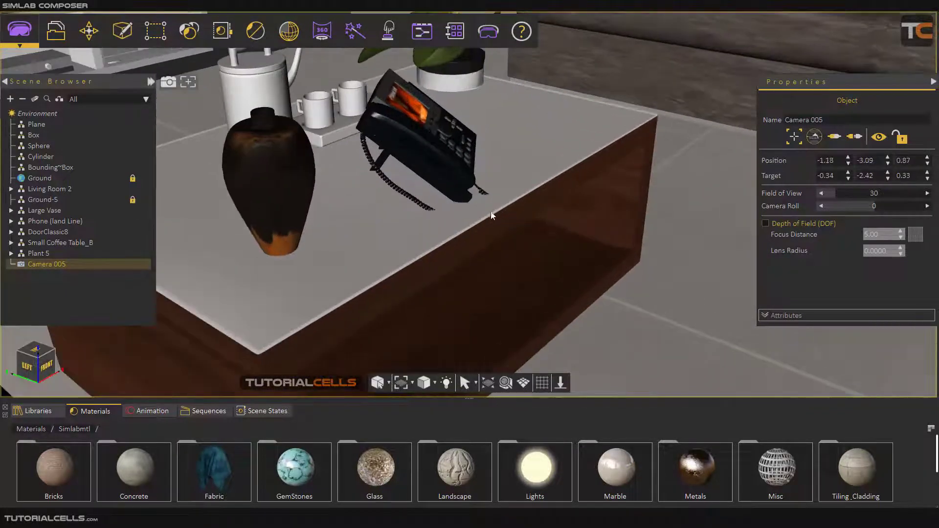
pyautogui.moveTo(394, 210); pyautogui.dragTo(543, 264)
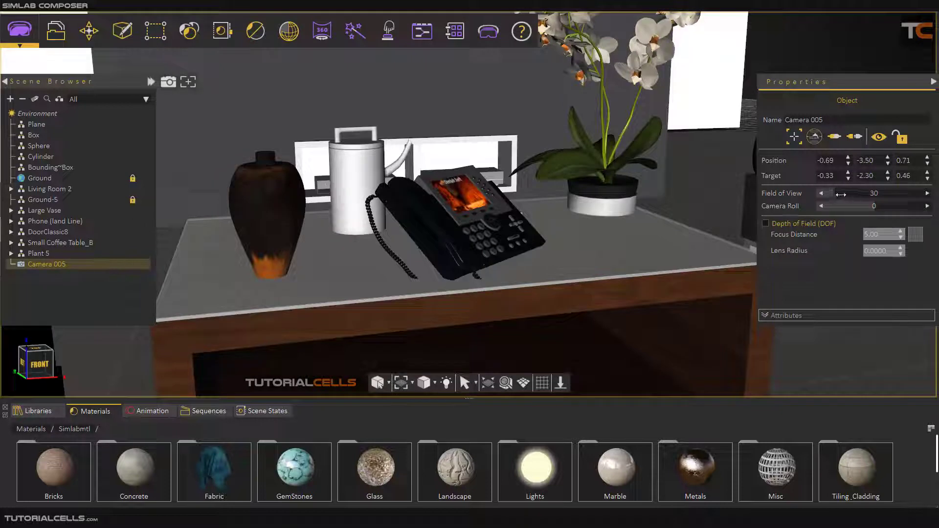
# Step: Widen Camera 005's field of view to 57, collapse the Scene Browser, and widen the field of view further to 72
pyautogui.moveTo(841, 195); pyautogui.dragTo(860, 195)
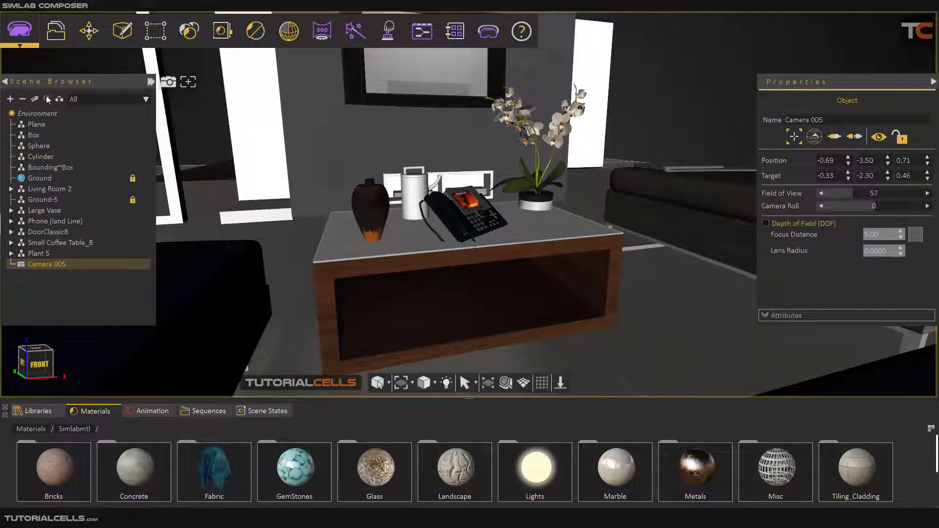
pyautogui.click(5, 81)
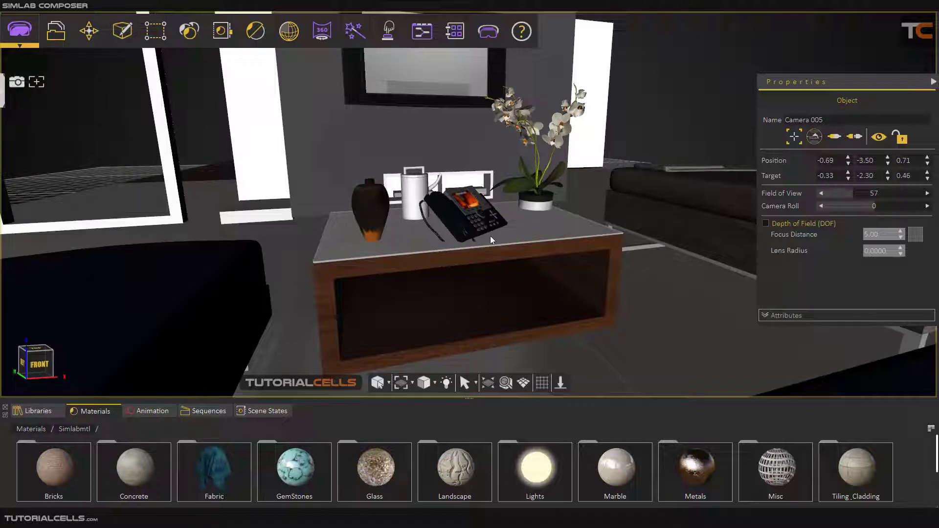
pyautogui.moveTo(851, 193); pyautogui.dragTo(864, 194)
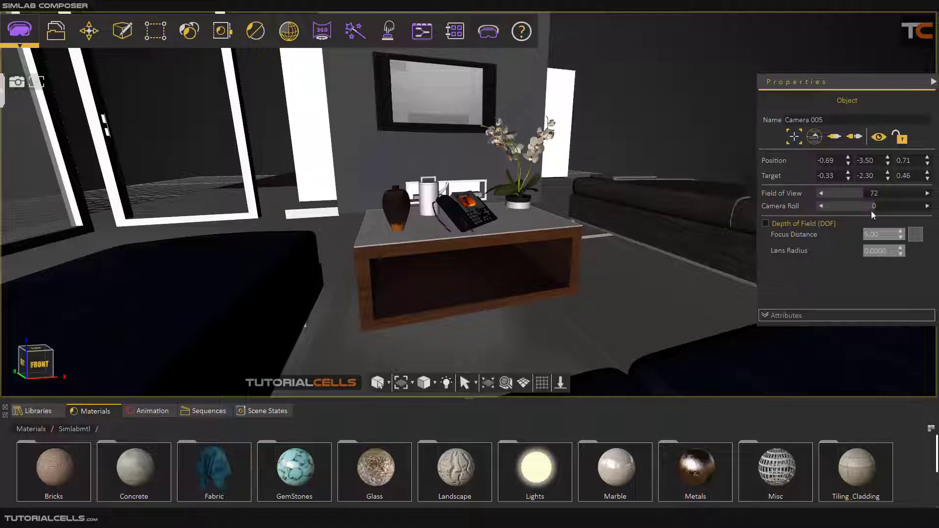
# Step: Set Camera 005's field of view to 30 and pull the camera back from the coffee table
pyautogui.click(870, 194)
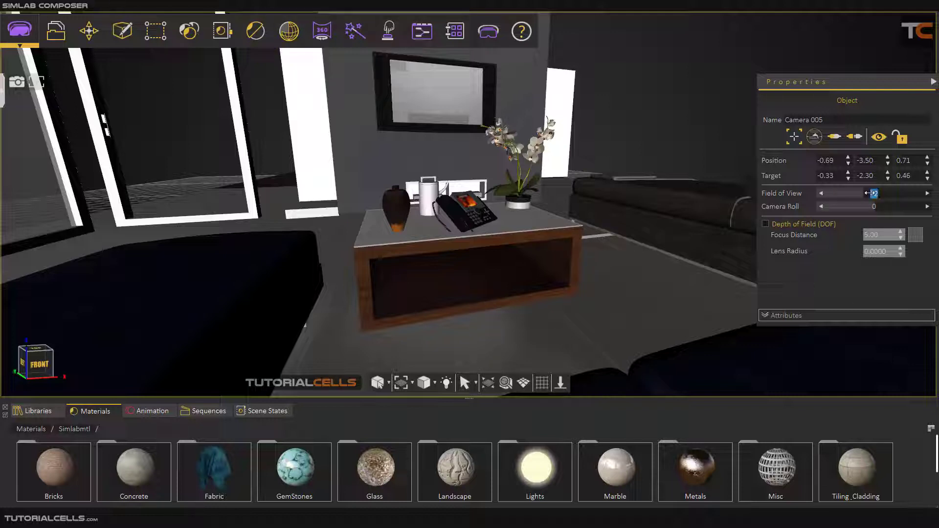
pyautogui.write('33')
pyautogui.press('Return')
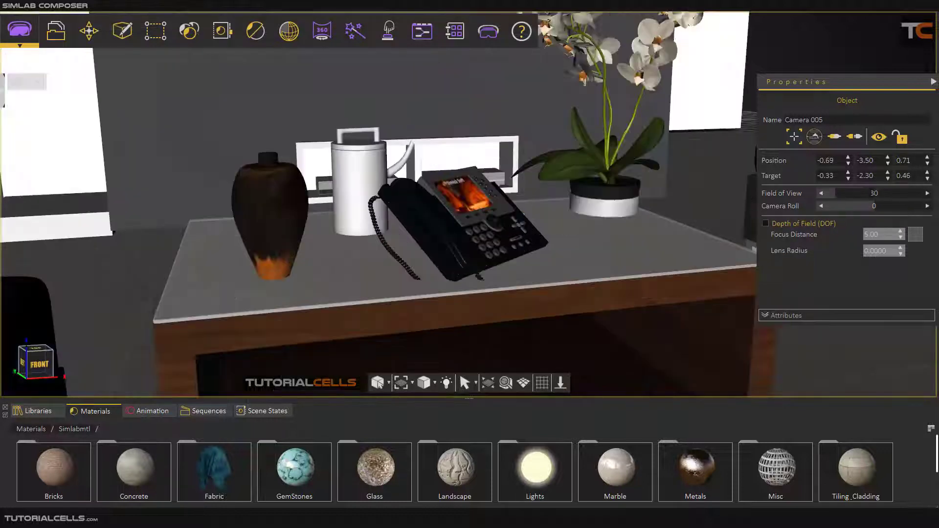
pyautogui.scroll(-3, 453, 222)
pyautogui.scroll(-1, 441, 233)
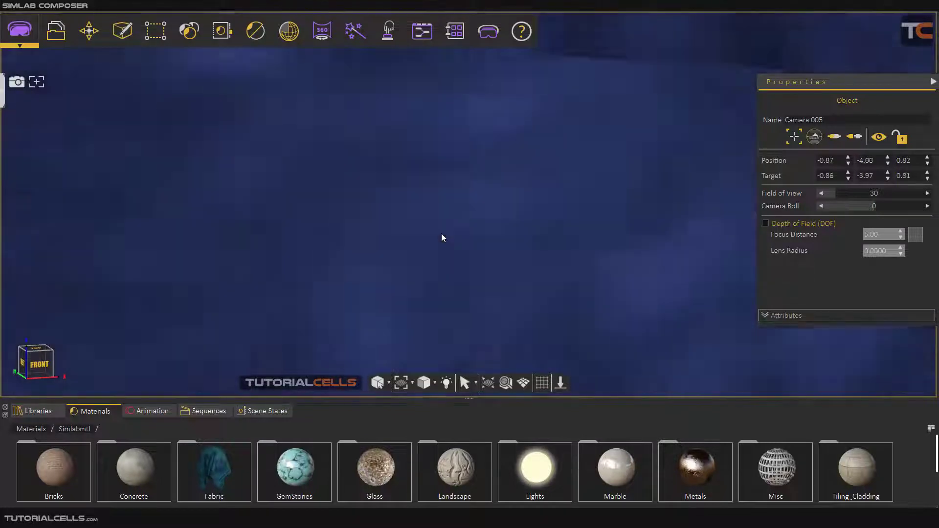
# Step: Pull Camera 005 back and swing it around to a high view of the living room from behind the blue sofa
pyautogui.scroll(-8, 438, 235)
pyautogui.moveTo(470, 234); pyautogui.dragTo(631, 318, button='middle')
pyautogui.scroll(-10, 340, 221)
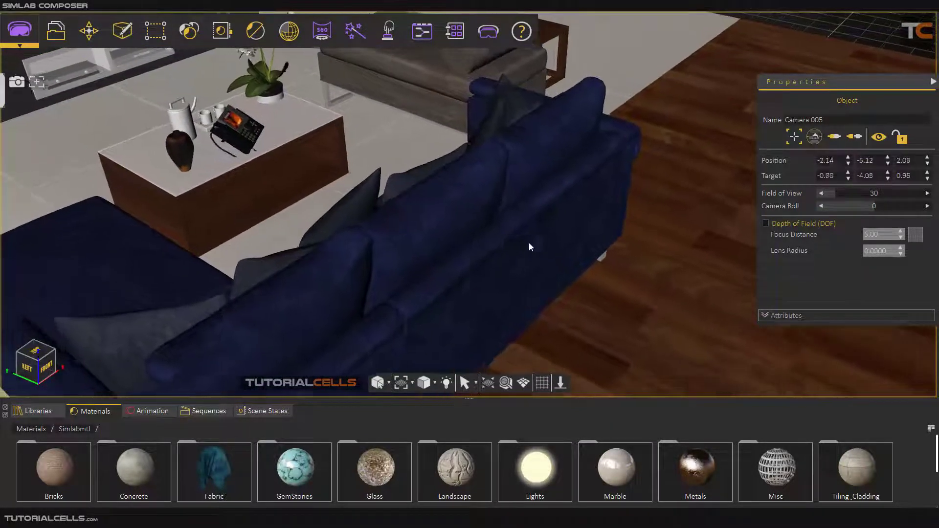
pyautogui.scroll(-10, 405, 274)
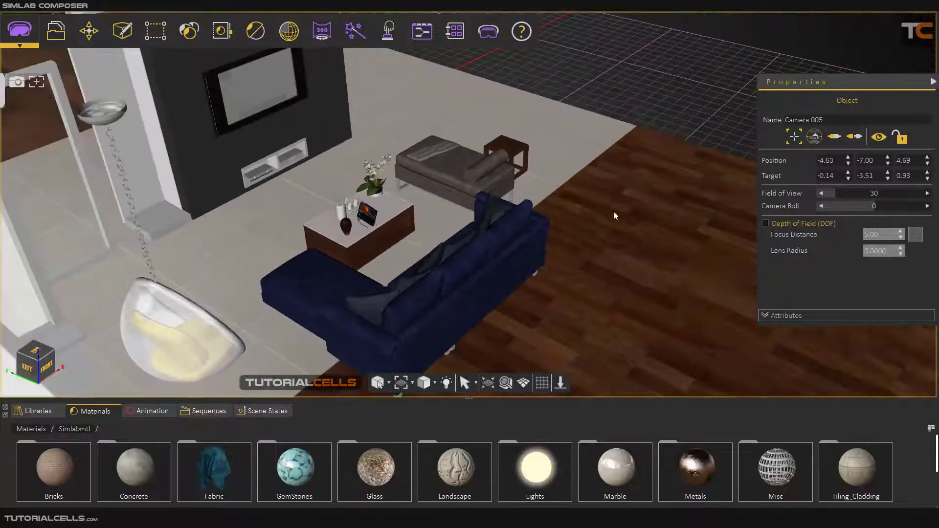
# Step: Disconnect the view from Camera 005 and orbit the scene until the camera object and the TV wall are both in view
pyautogui.click(843, 137)
pyautogui.moveTo(237, 321); pyautogui.dragTo(448, 299, button='middle')
pyautogui.scroll(-5, 448, 300)
pyautogui.scroll(5, 158, 234)
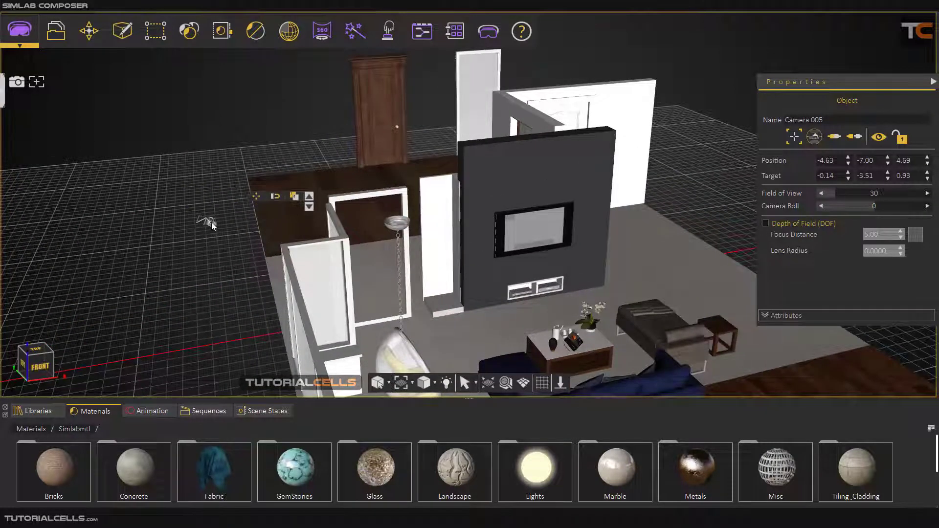
# Step: Roll Camera 005 with its rotation manipulator and the Camera Roll value, reset the roll to 0 and deselect the camera
pyautogui.click(211, 221)
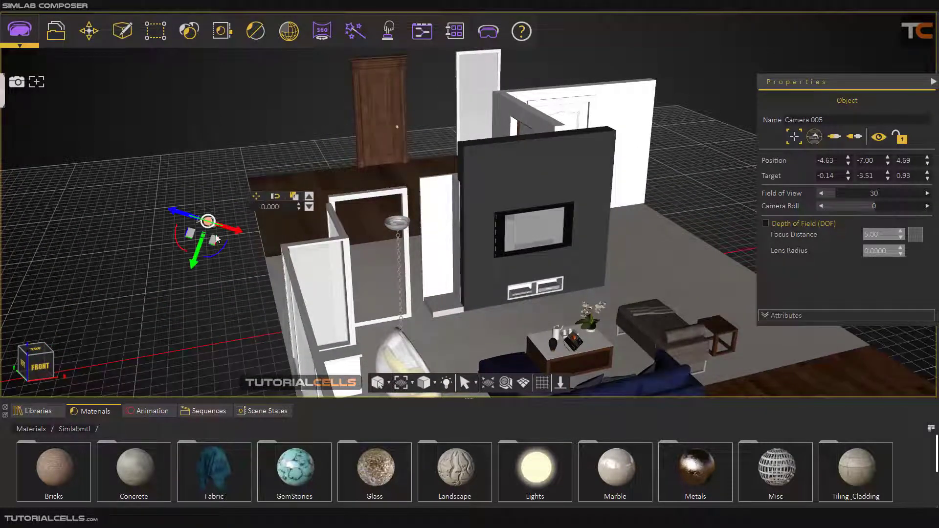
pyautogui.moveTo(216, 256); pyautogui.dragTo(236, 252)
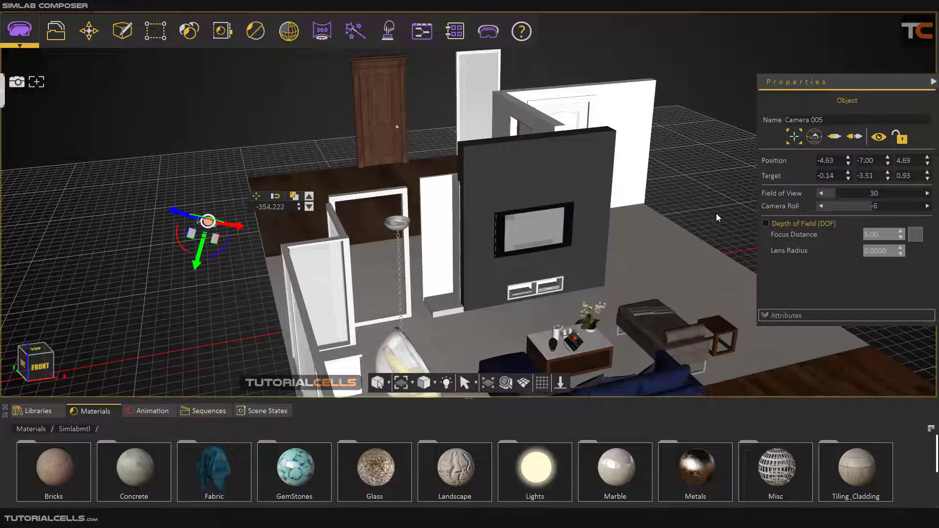
pyautogui.moveTo(834, 206); pyautogui.dragTo(879, 206)
pyautogui.doubleClick(876, 206)
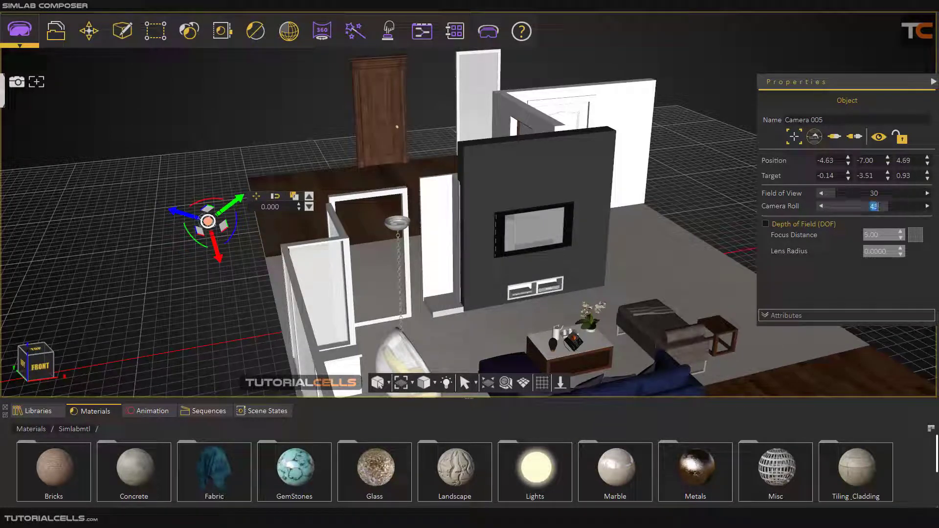
pyautogui.write('0')
pyautogui.press('Return')
pyautogui.click(741, 164)
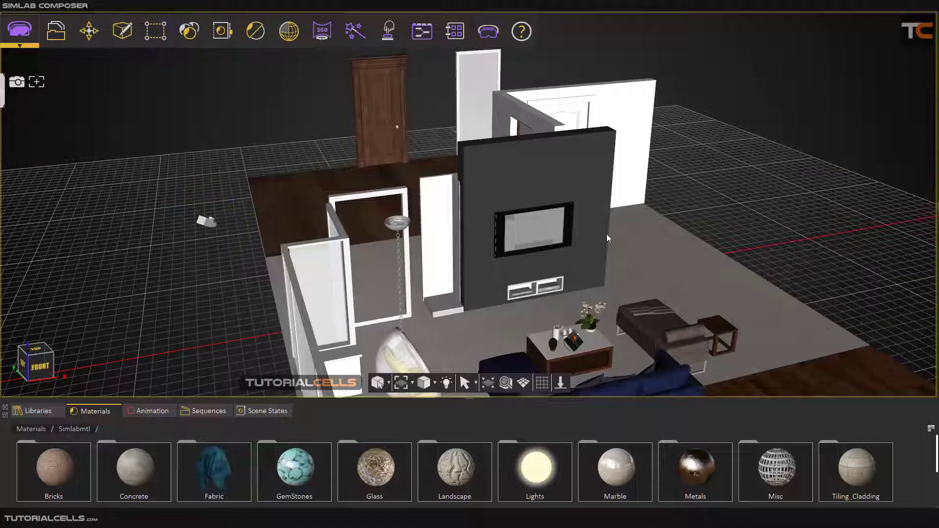
# Step: Expand the Scene Browser and select Camera 005 in it
pyautogui.moveTo(526, 317); pyautogui.dragTo(532, 314, button='middle')
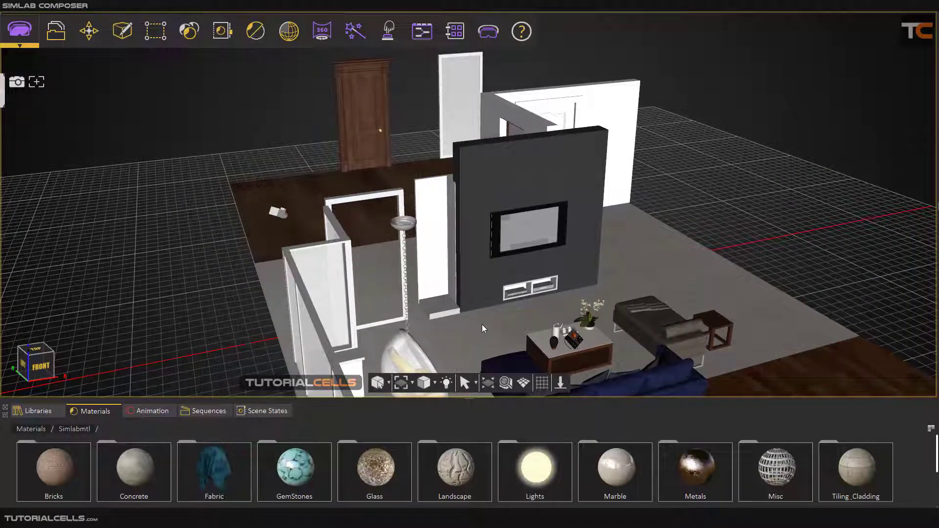
pyautogui.click(2, 96)
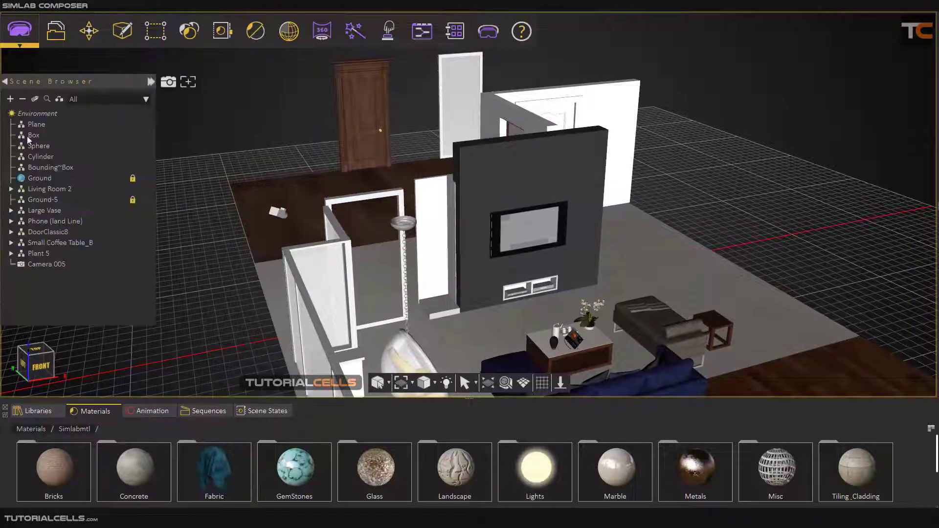
pyautogui.click(47, 264)
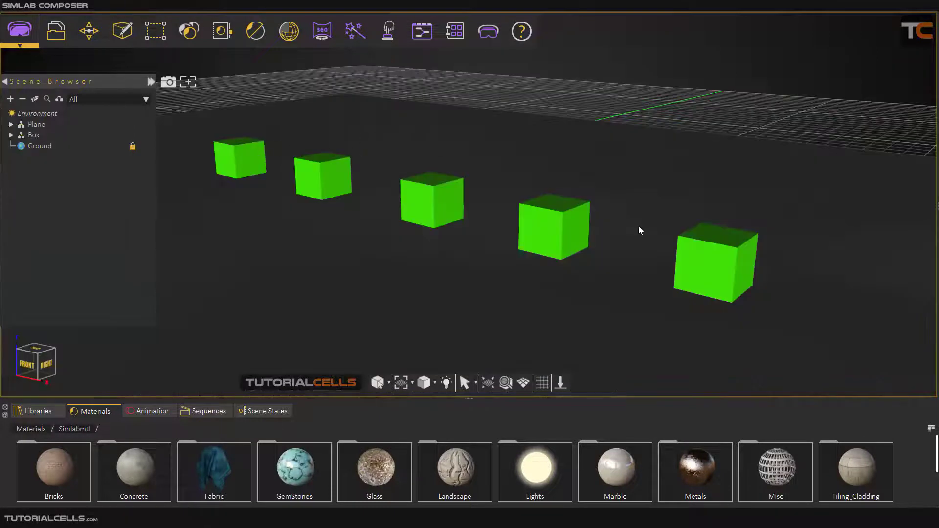
# Step: Create a camera from a low, close view along the row of green boxes
pyautogui.moveTo(639, 227); pyautogui.dragTo(590, 219, button='middle')
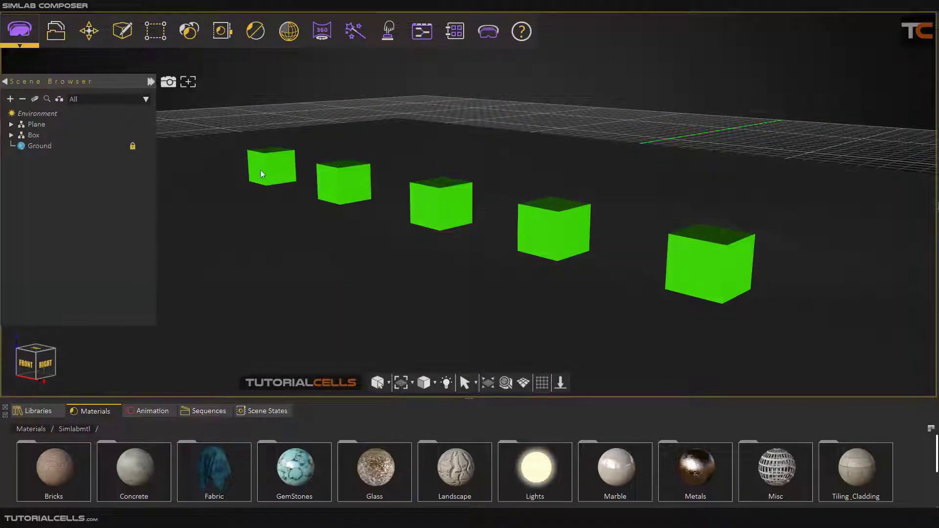
pyautogui.scroll(4, 661, 252)
pyautogui.moveTo(697, 252); pyautogui.dragTo(621, 220, button='middle')
pyautogui.scroll(2, 704, 230)
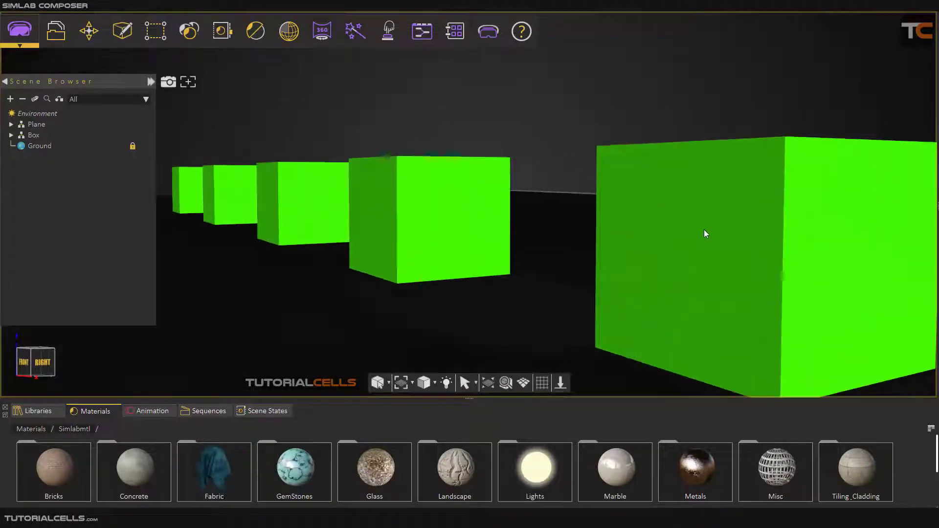
pyautogui.moveTo(704, 229); pyautogui.dragTo(317, 204, button='middle')
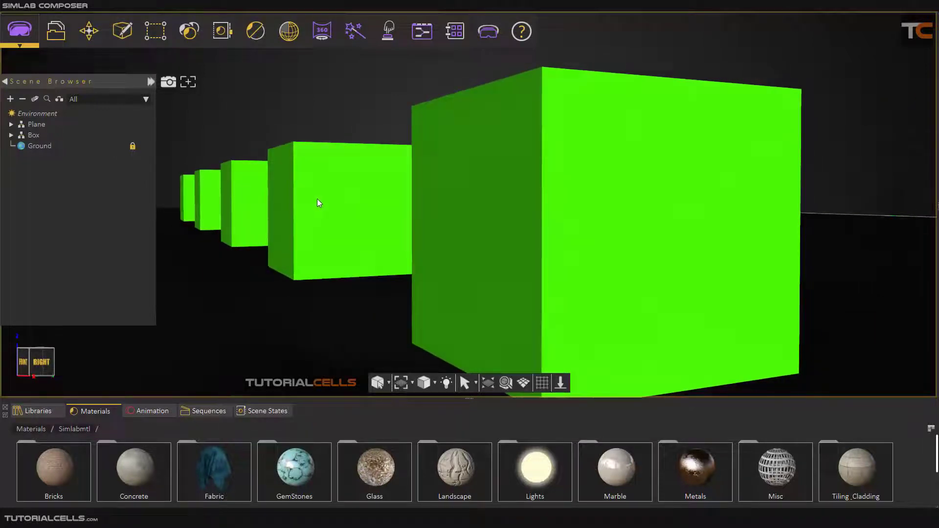
pyautogui.click(123, 31)
pyautogui.click(142, 150)
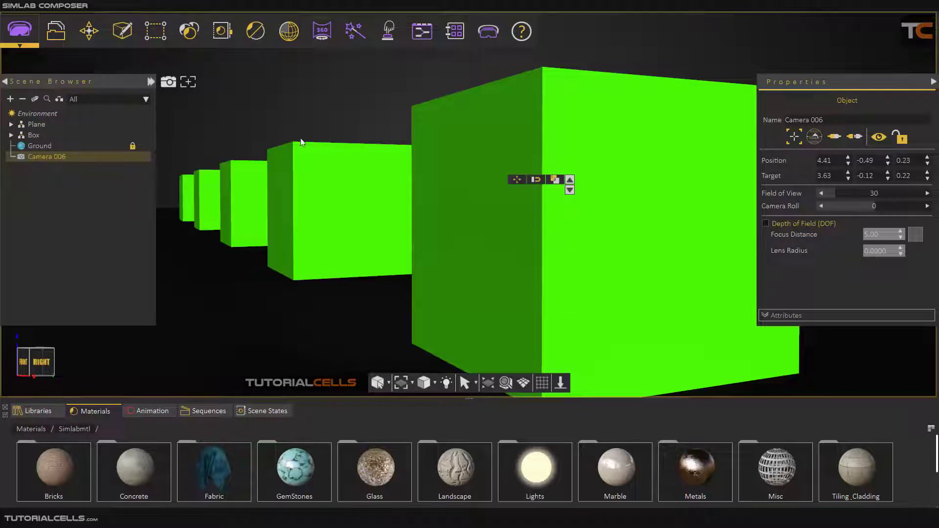
# Step: Lock Camera 006, orbit the view away from it and return to the view through the camera
pyautogui.click(901, 137)
pyautogui.moveTo(459, 201); pyautogui.dragTo(580, 271, button='middle')
pyautogui.scroll(-5, 464, 230)
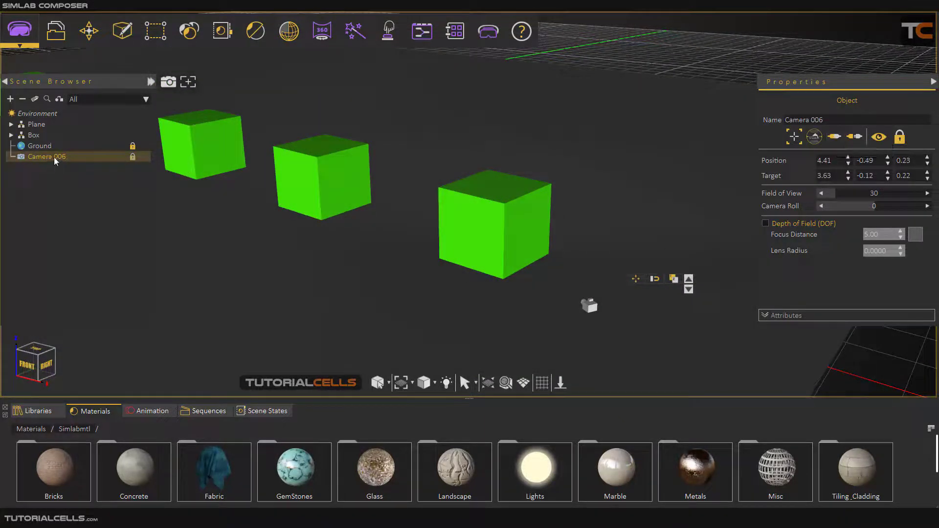
pyautogui.click(841, 140)
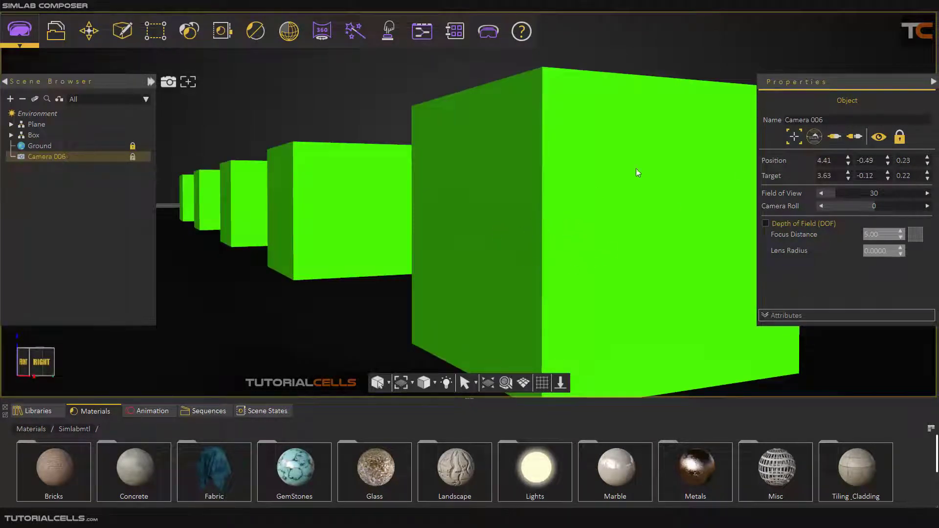
# Step: Enable depth of field for Camera 006 and pick the second green box as the focus point
pyautogui.click(766, 223)
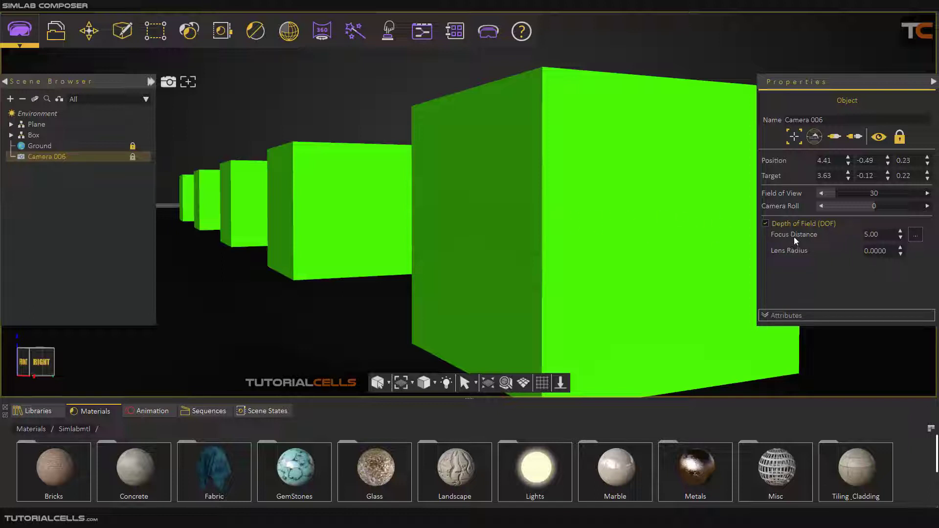
pyautogui.click(915, 235)
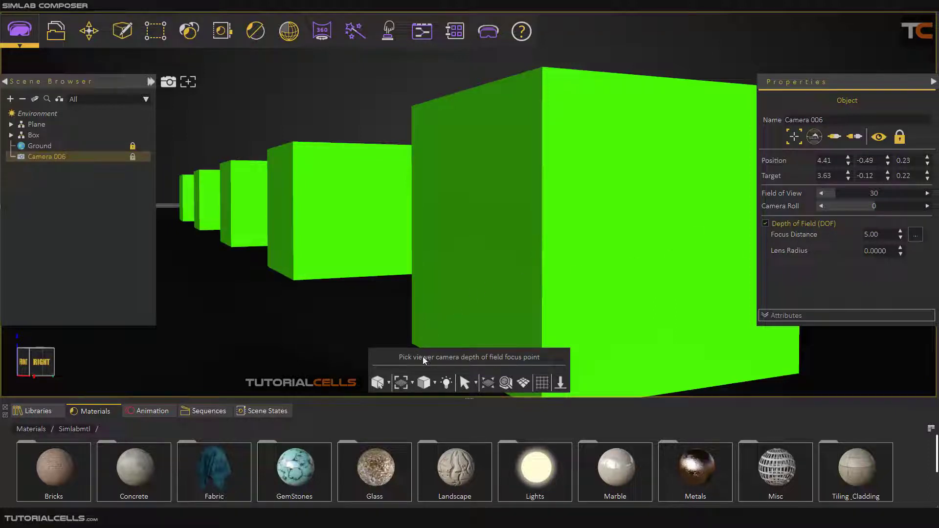
pyautogui.click(326, 201)
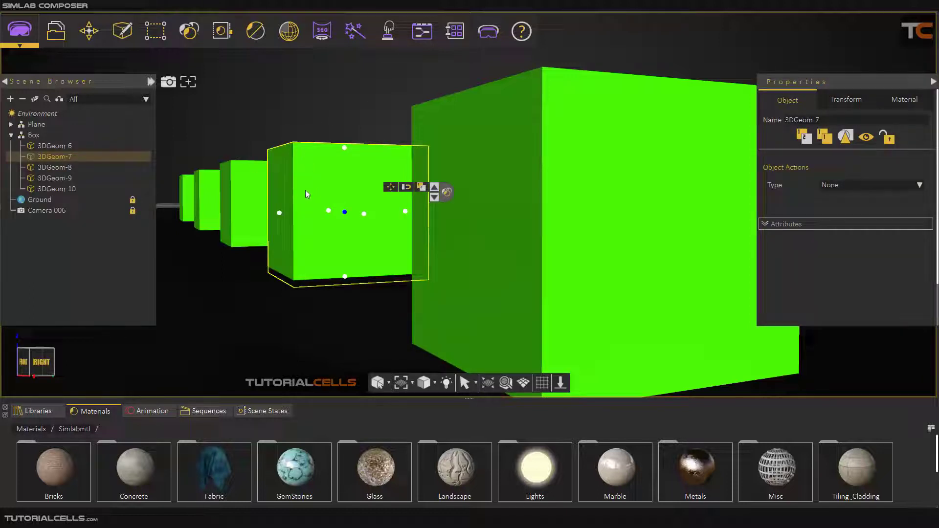
pyautogui.click(334, 126)
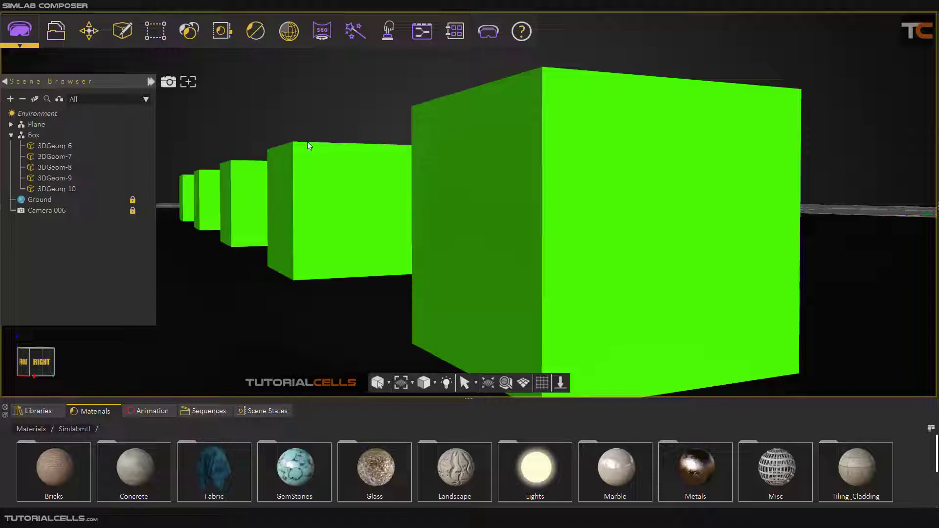
# Step: Set Camera 006's lens radius to 0.01, render the view to check the blur, and leave the render
pyautogui.click(42, 211)
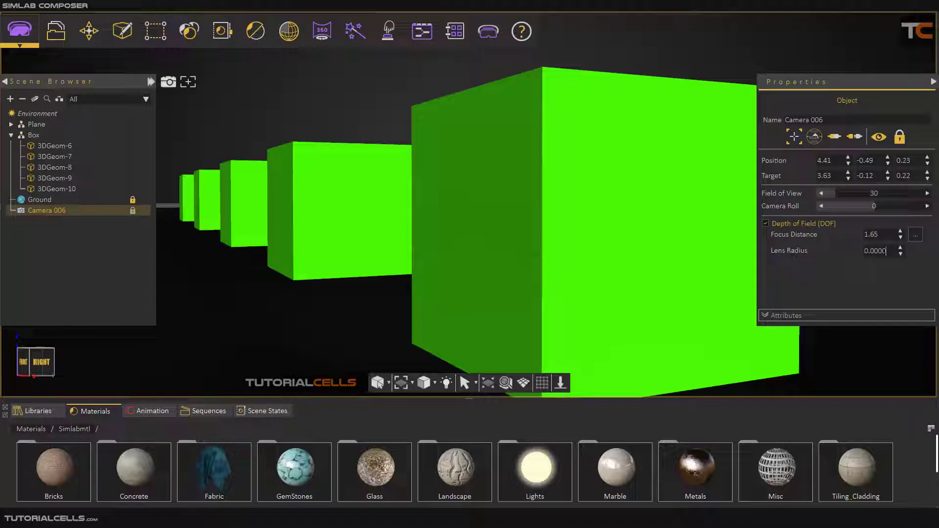
pyautogui.moveTo(886, 251); pyautogui.dragTo(875, 252)
pyautogui.write('1')
pyautogui.hotkey('ctrl', 'r')
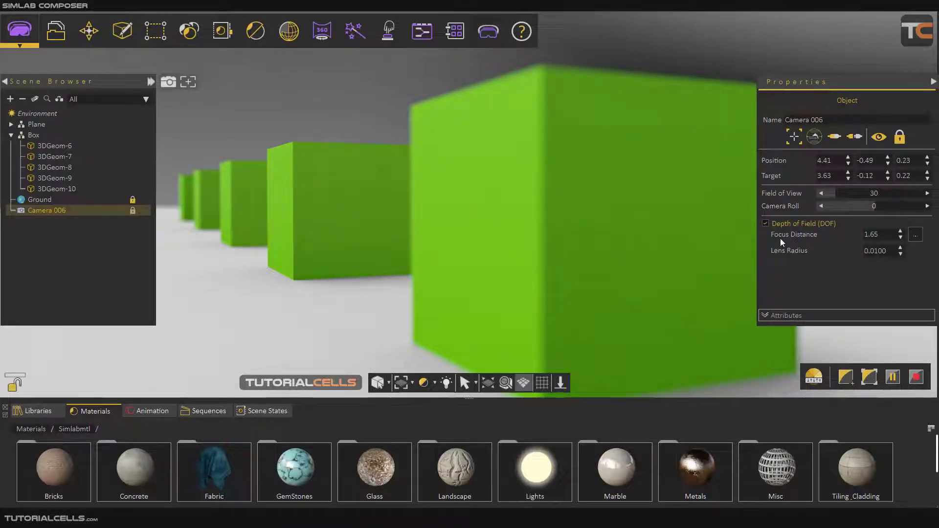
pyautogui.click(322, 222)
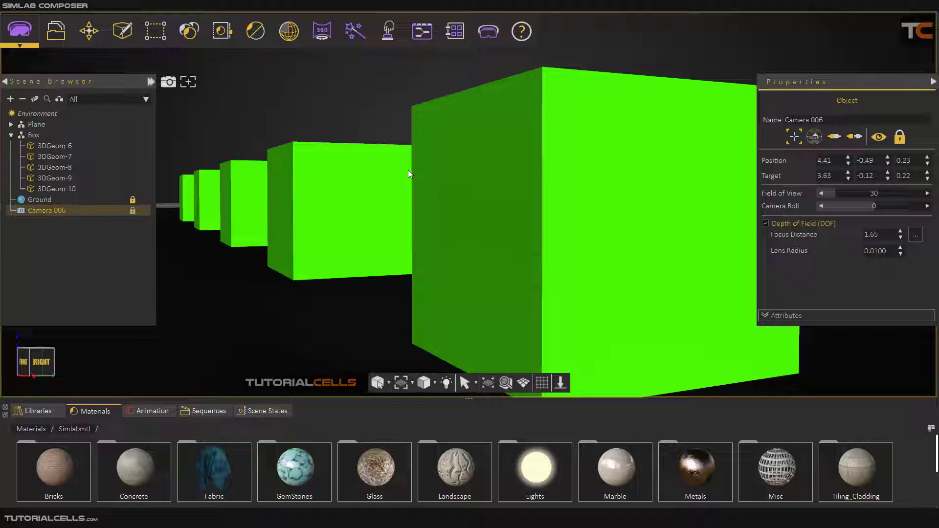
# Step: Pick the nearest green box as Camera 006's focus point and render the view to check the focus
pyautogui.click(915, 235)
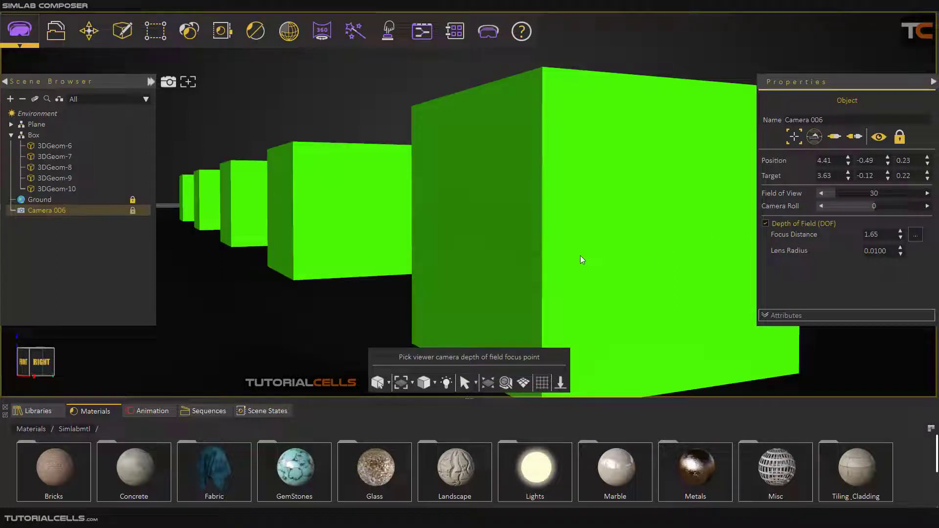
pyautogui.click(552, 258)
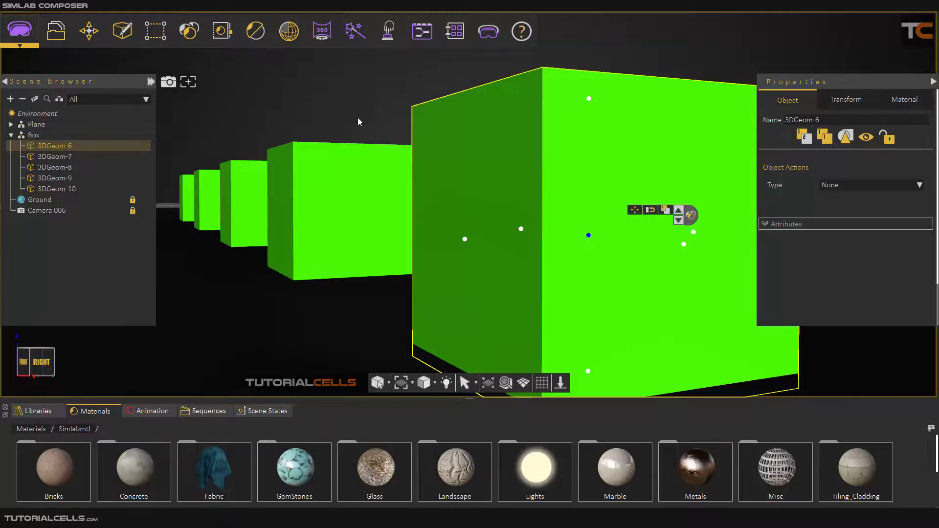
pyautogui.hotkey('ctrl', 'r')
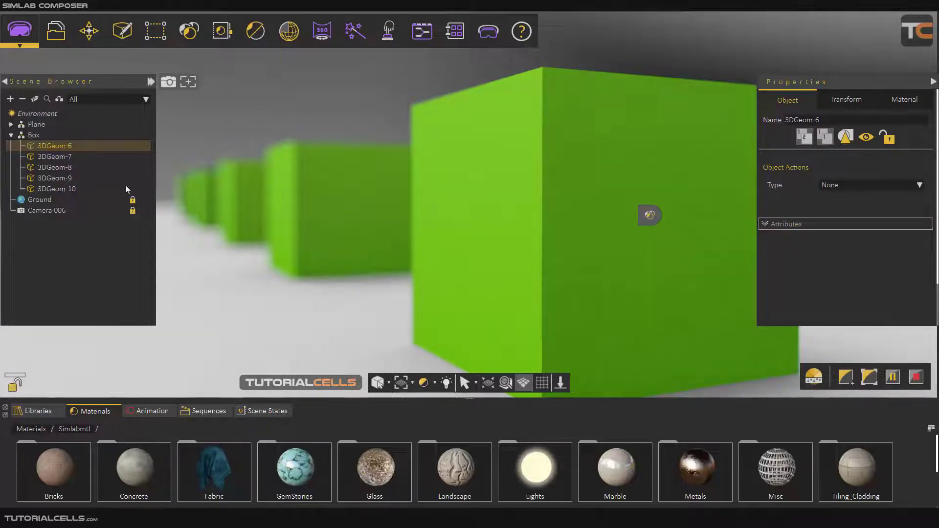
pyautogui.click(61, 211)
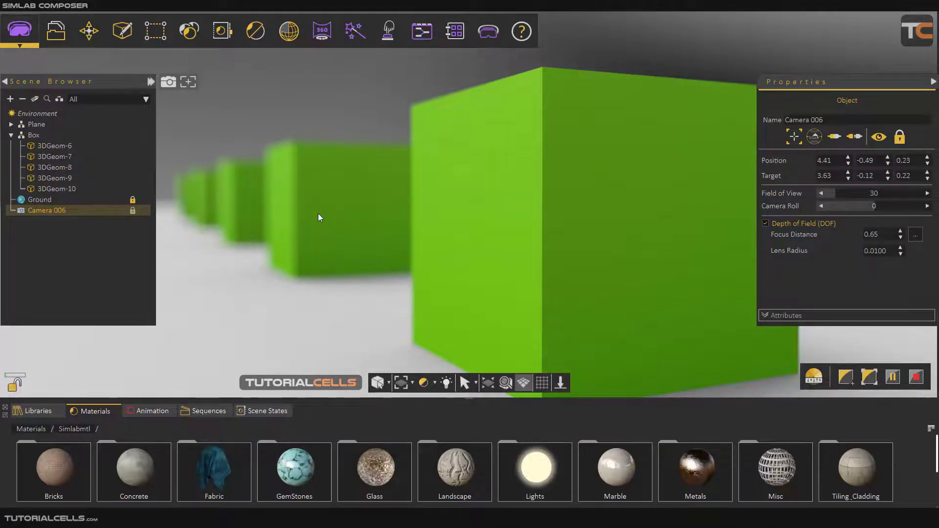
pyautogui.press('Escape')
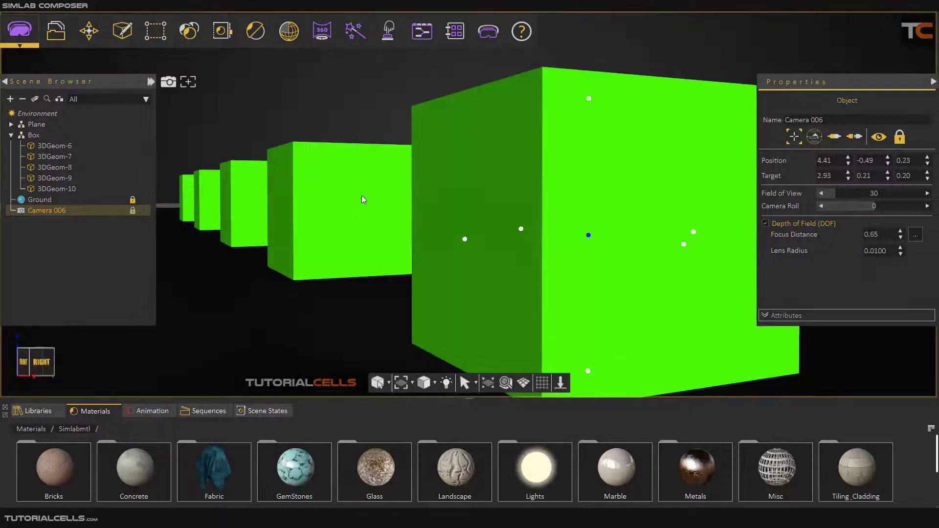
# Step: Unlock Camera 006 and create another camera from a raised view farther back from the nearest green box
pyautogui.click(900, 138)
pyautogui.scroll(-1, 495, 194)
pyautogui.scroll(-2, 495, 197)
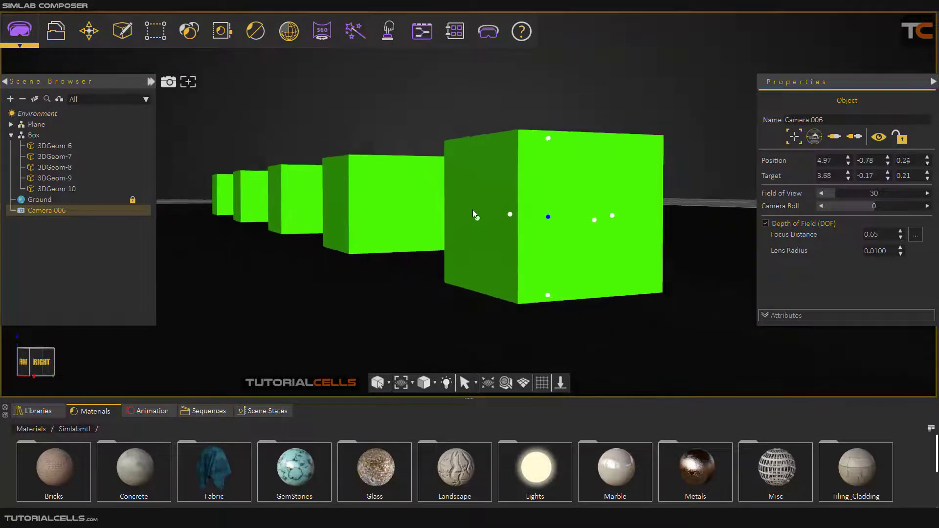
pyautogui.moveTo(473, 210); pyautogui.dragTo(520, 246)
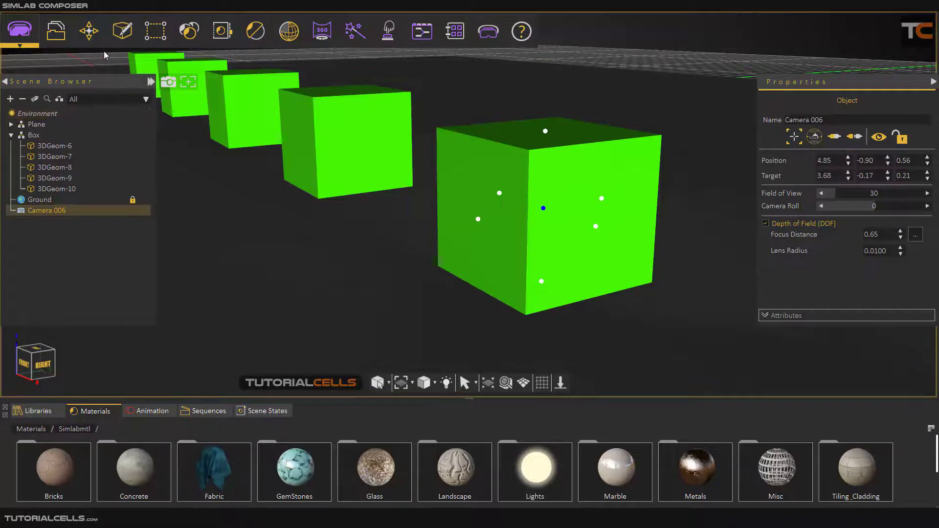
pyautogui.click(122, 31)
pyautogui.click(151, 153)
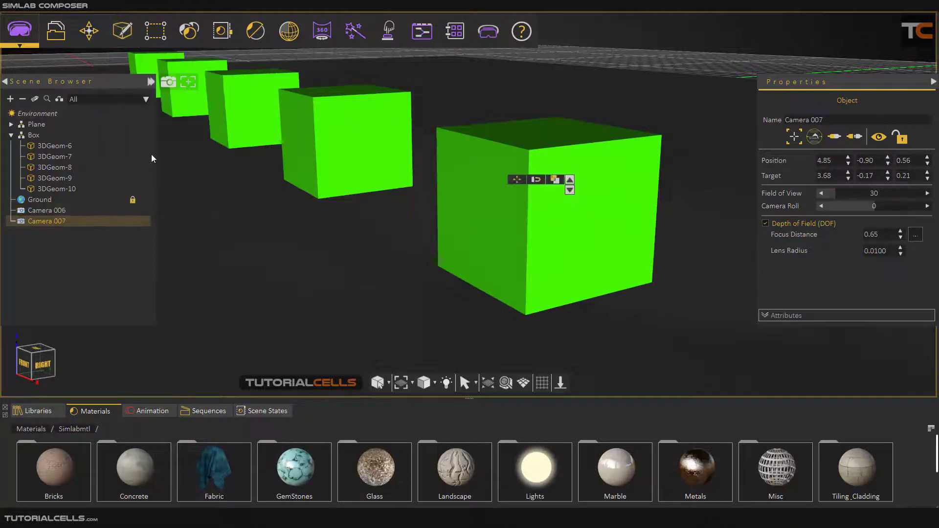